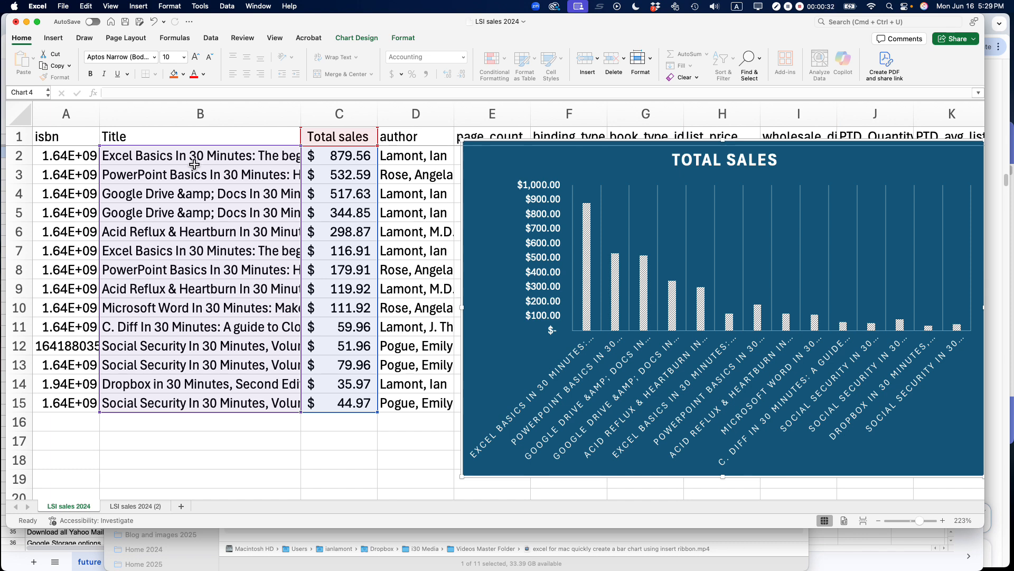
# Enter "Book 1" in cell B2 and fill the series down to B15 so the titles run through Book 14
pyautogui.click(195, 165)
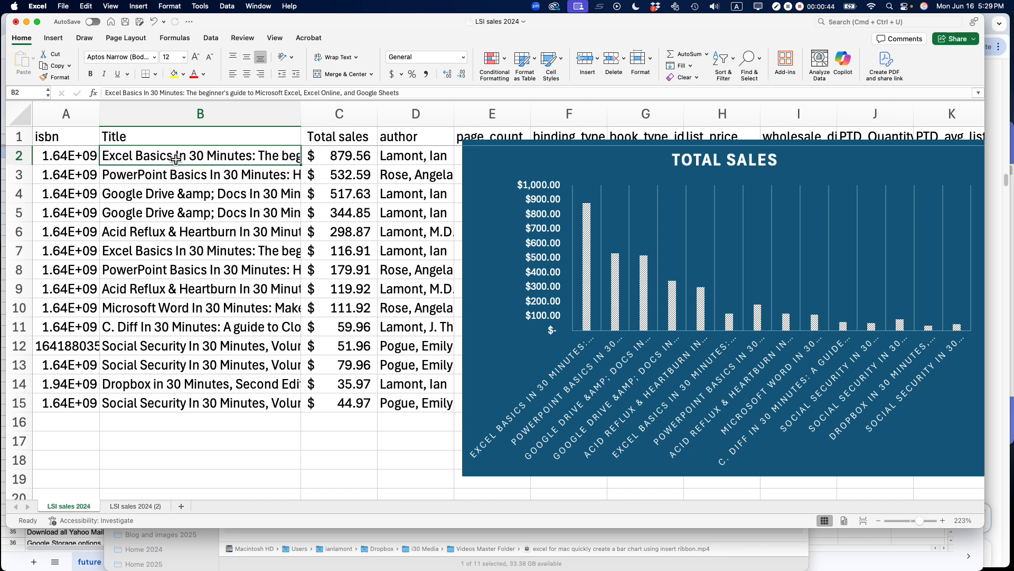
pyautogui.write('Book 1')
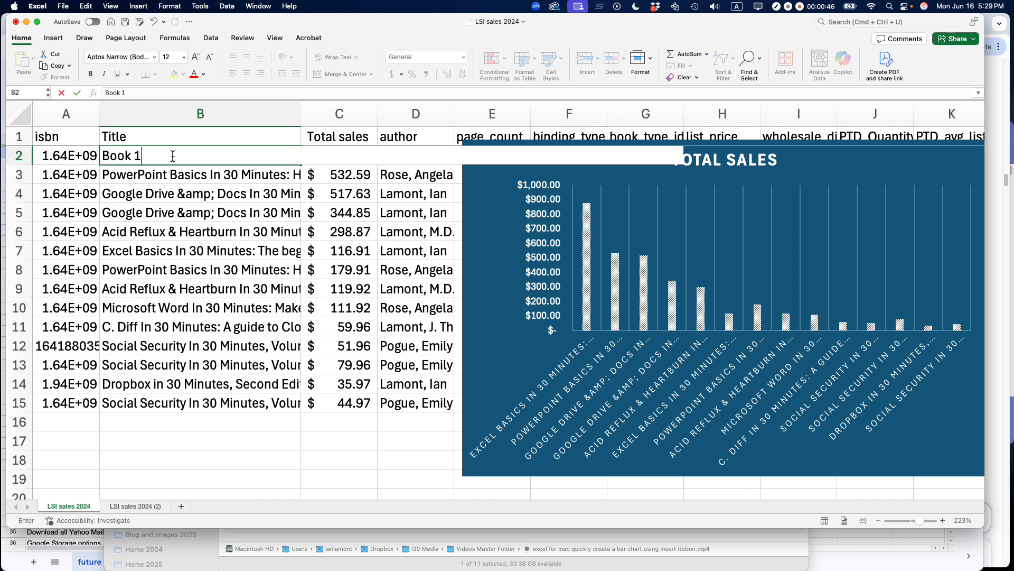
pyautogui.press('Return')
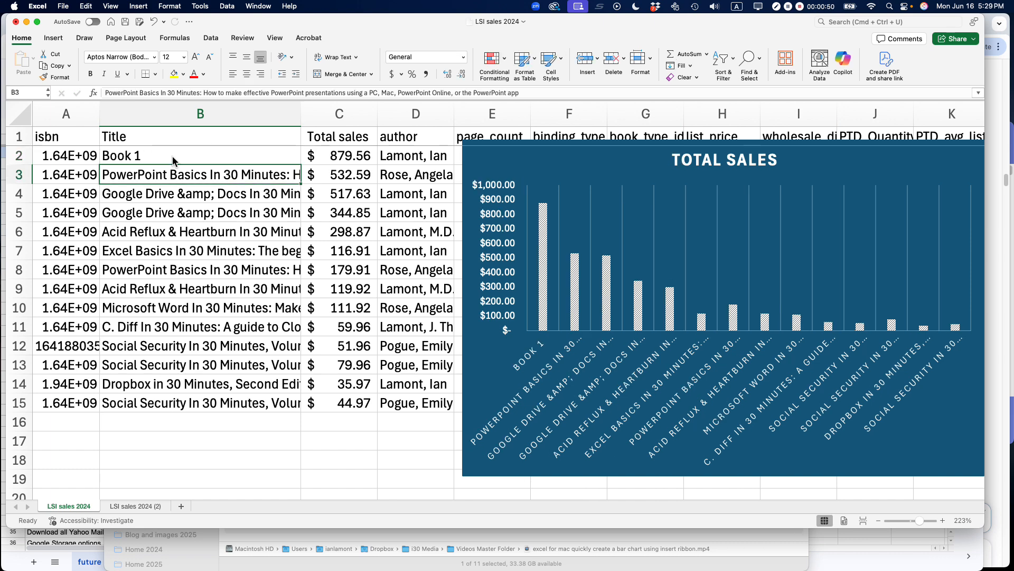
pyautogui.click(173, 160)
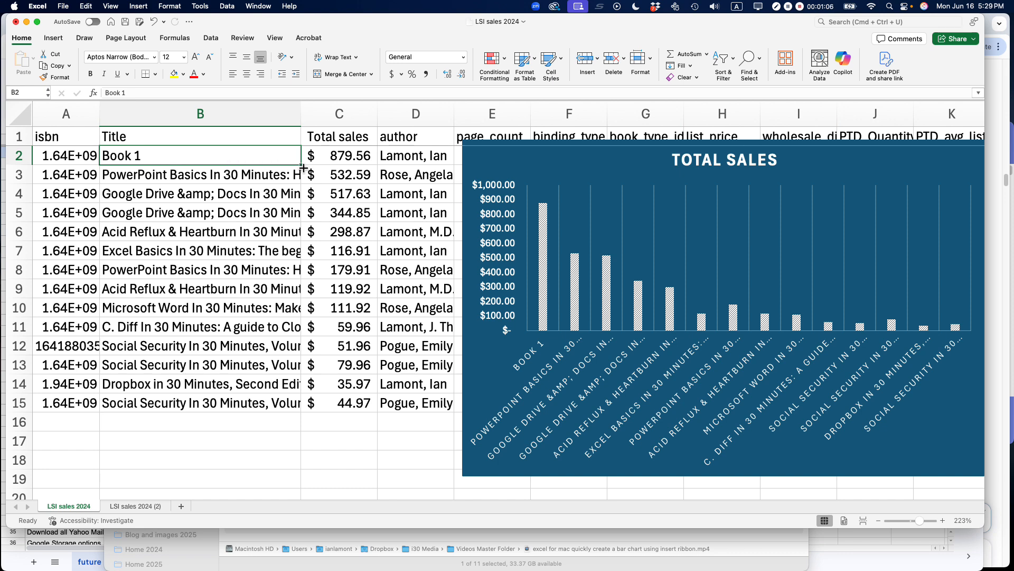
pyautogui.moveTo(303, 168); pyautogui.dragTo(303, 410)
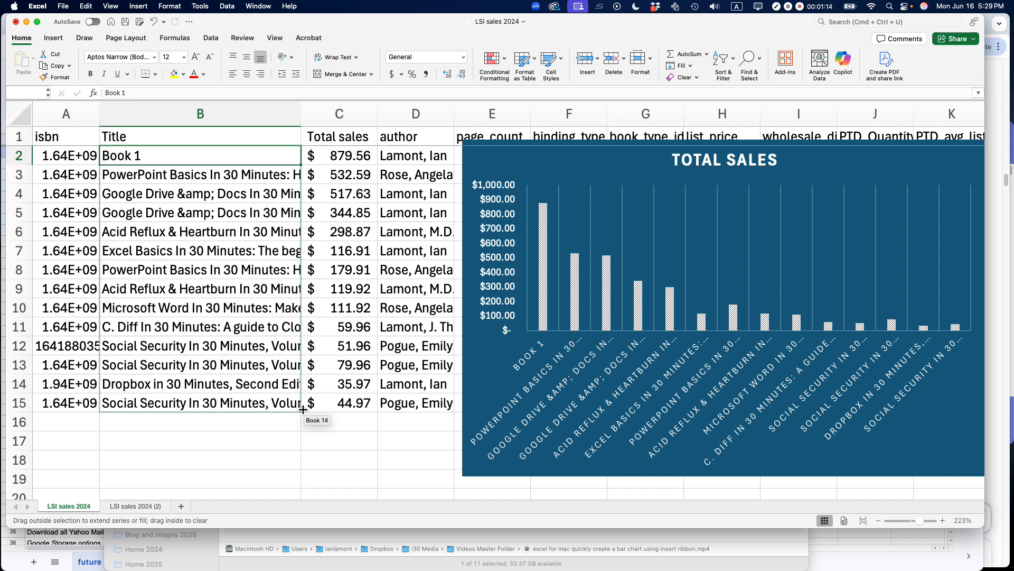
pyautogui.moveTo(302, 409); pyautogui.dragTo(303, 410)
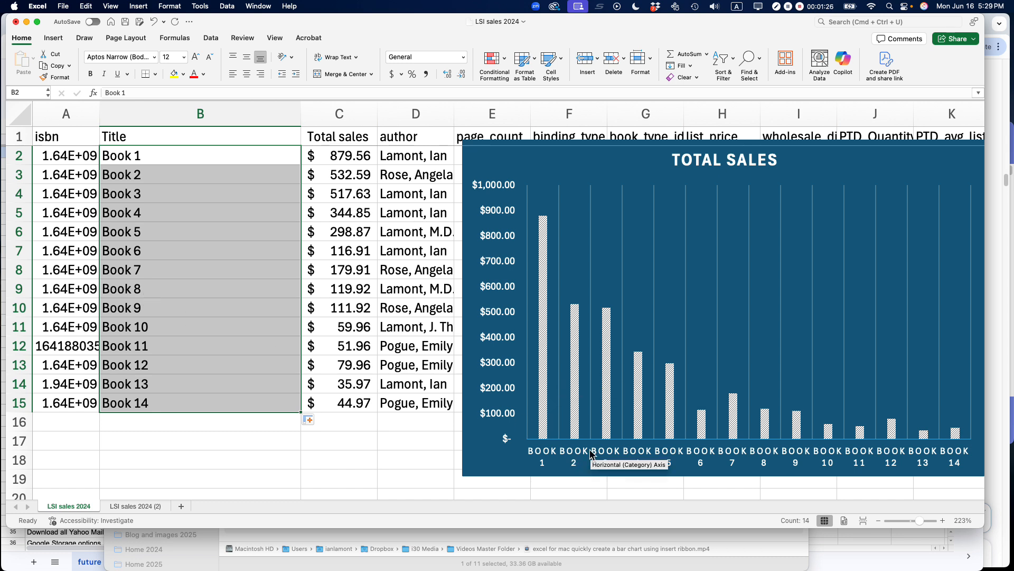
# Widen the Total Sales chart leftward over columns B to D so each book label fits on one line
pyautogui.click(473, 158)
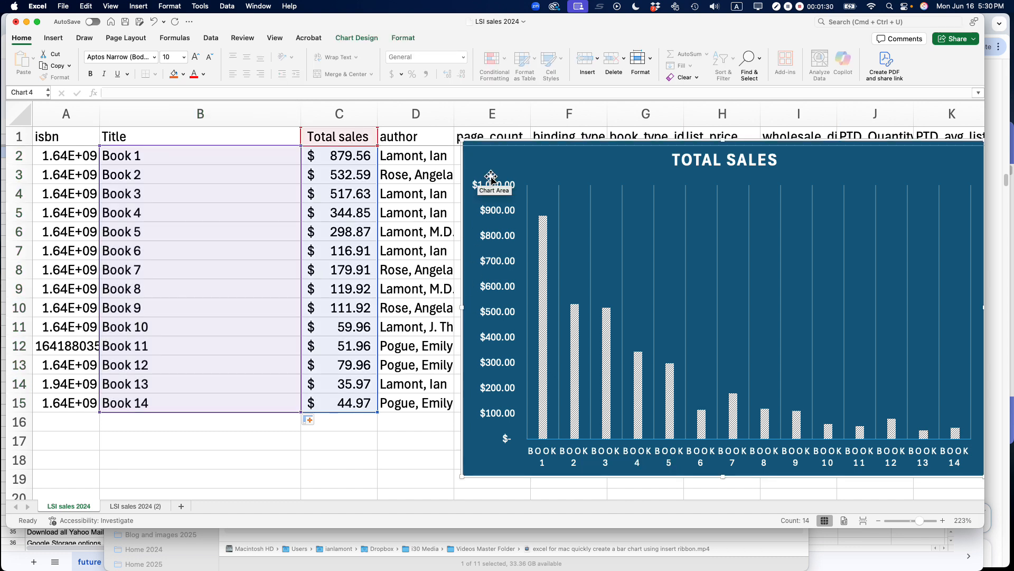
pyautogui.moveTo(462, 307); pyautogui.dragTo(385, 307)
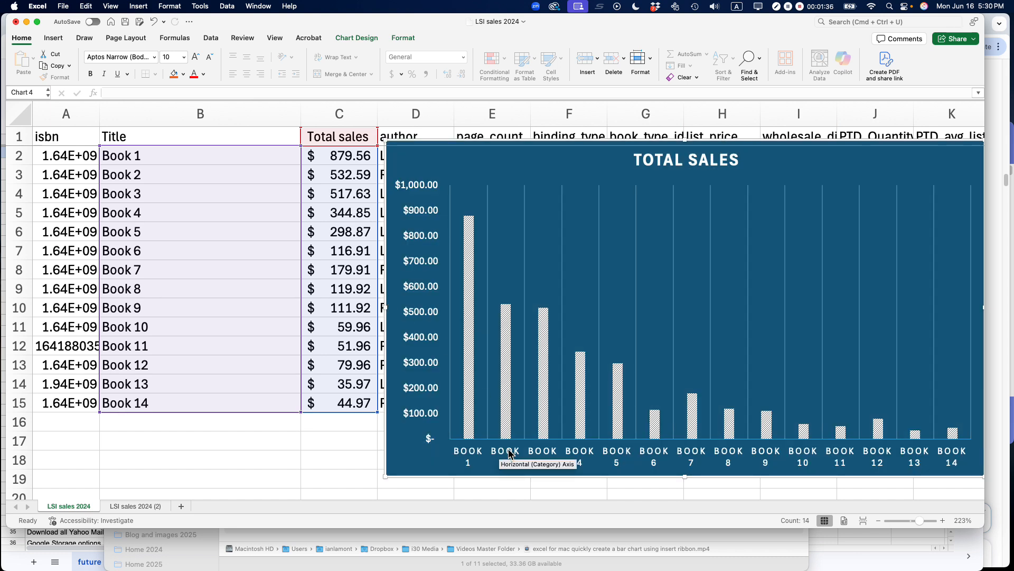
pyautogui.moveTo(385, 307); pyautogui.dragTo(218, 307)
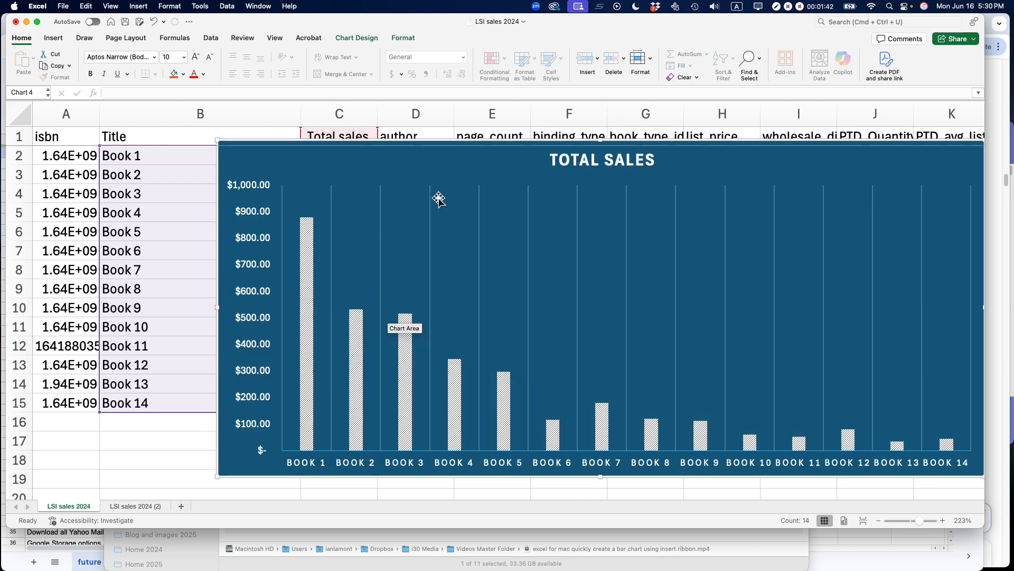
# Format the Total sales column with no decimal places, moving the chart off its header and then back up below row 1
pyautogui.moveTo(394, 159); pyautogui.dragTo(423, 193)
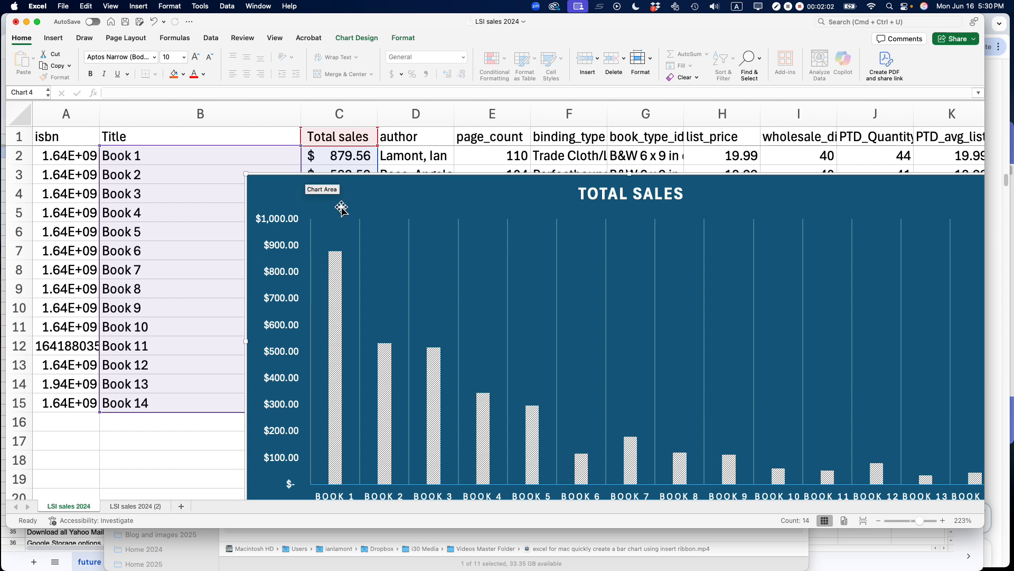
pyautogui.moveTo(392, 195); pyautogui.dragTo(389, 188)
pyautogui.click(326, 116)
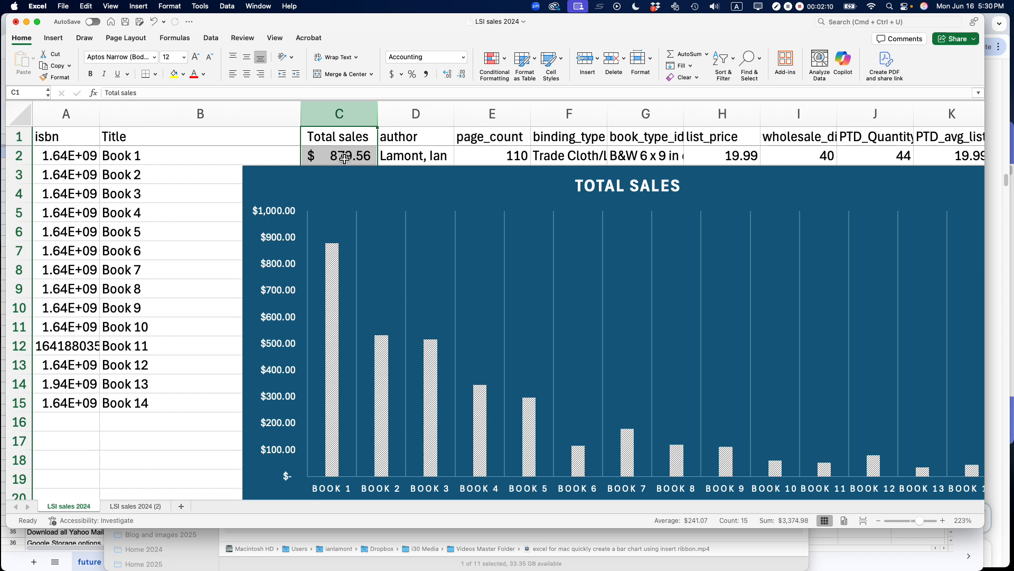
pyautogui.click(462, 78)
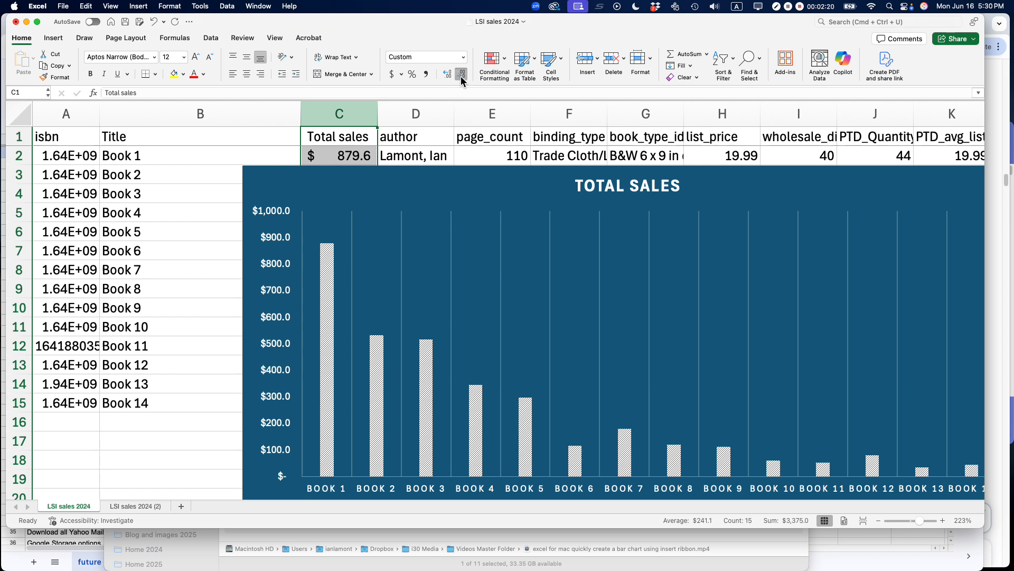
pyautogui.click(461, 76)
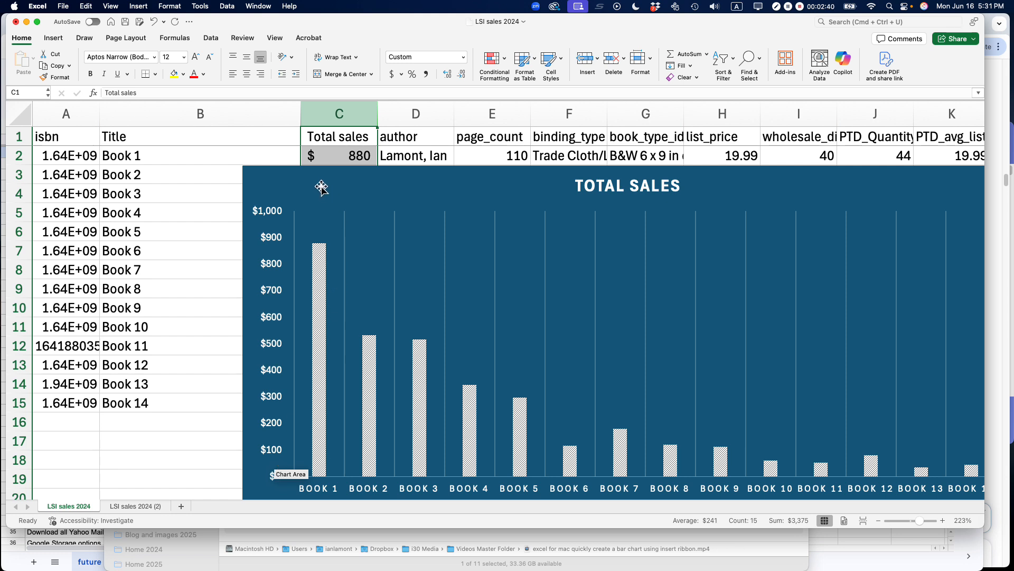
pyautogui.moveTo(324, 188); pyautogui.dragTo(282, 165)
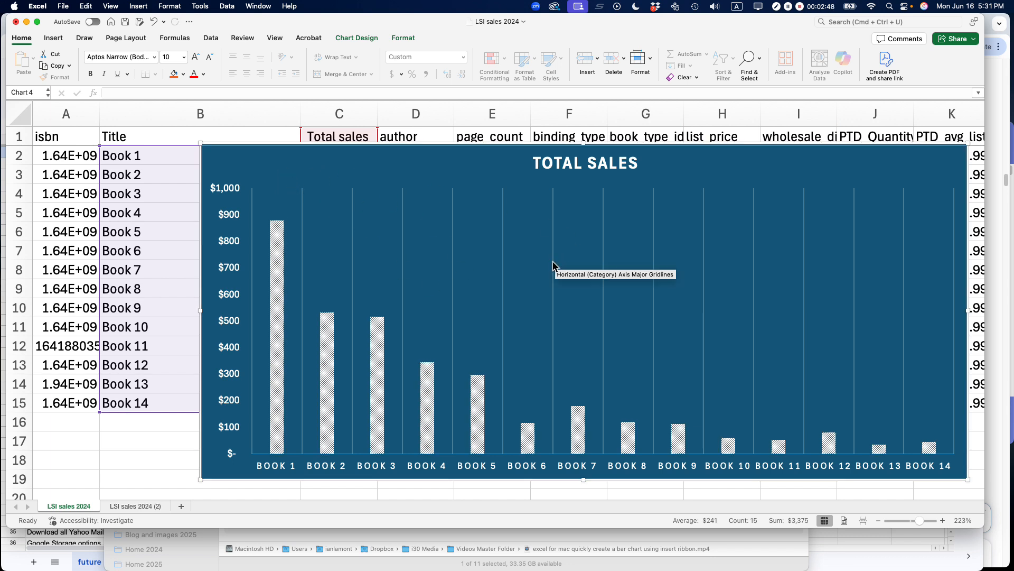
# Apply the chart style with solid bars and light horizontal gridlines, and recolor it with the orange monochromatic palette
pyautogui.click(360, 39)
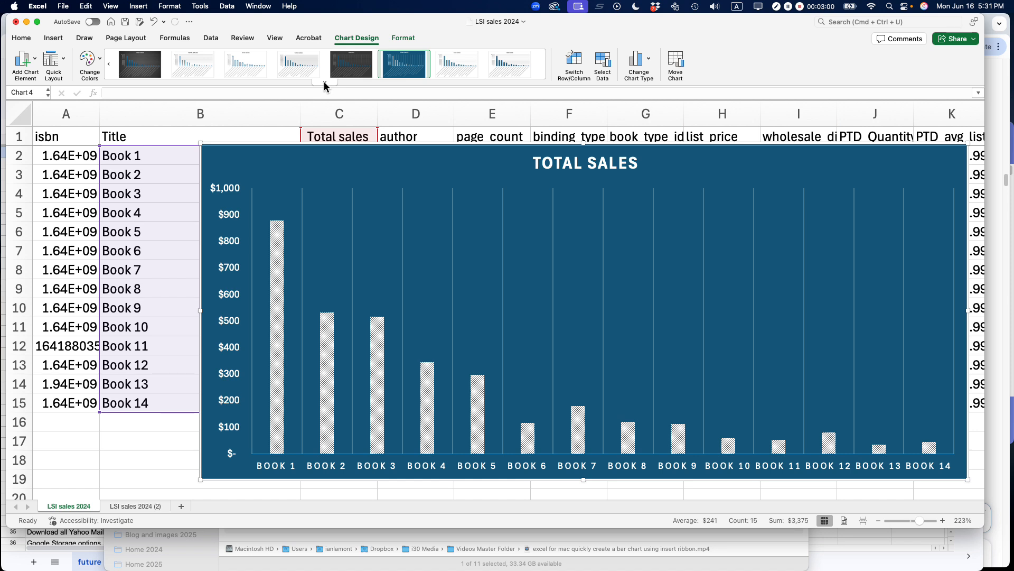
pyautogui.click(327, 83)
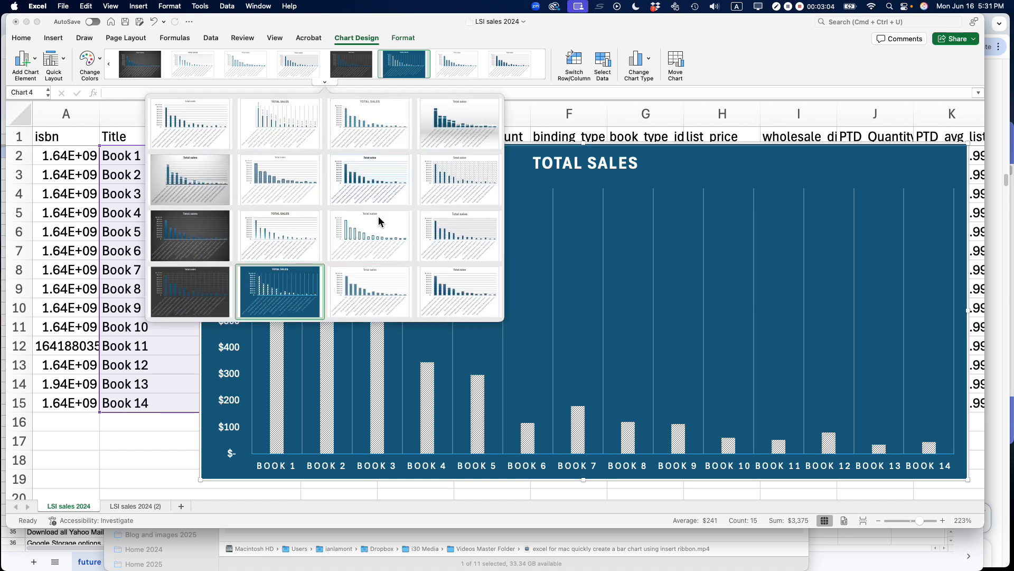
pyautogui.click(364, 230)
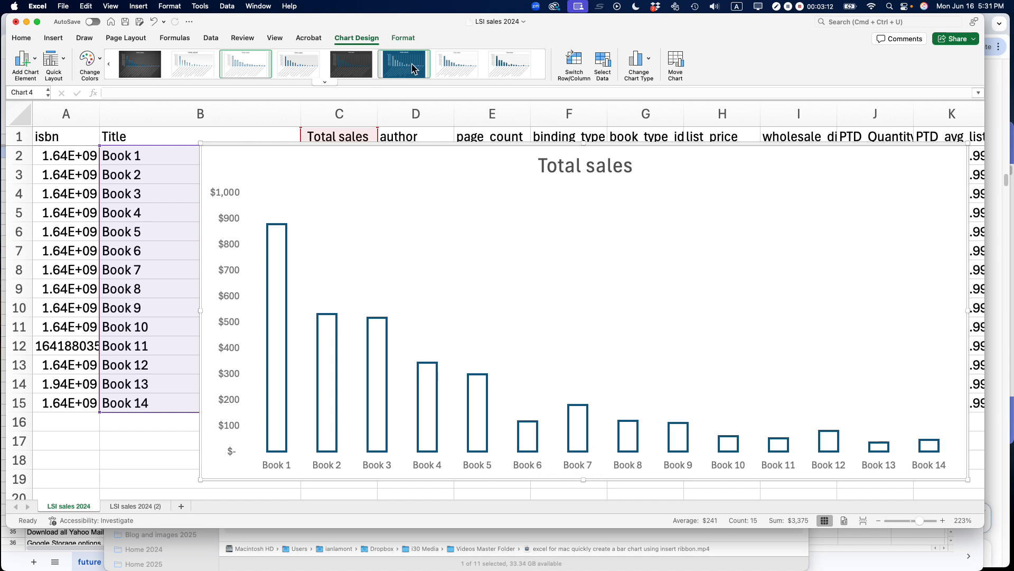
pyautogui.click(448, 68)
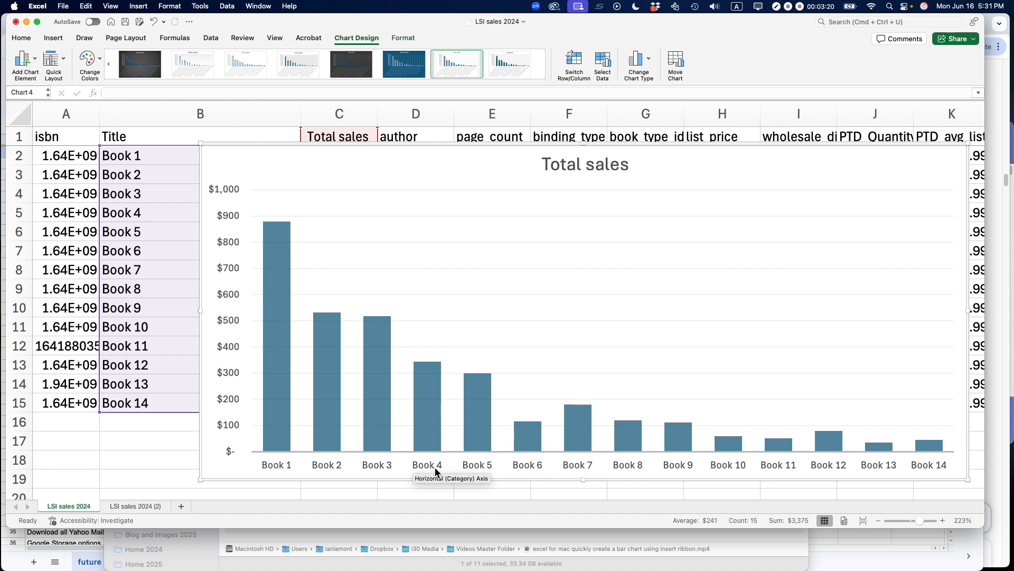
pyautogui.click(101, 60)
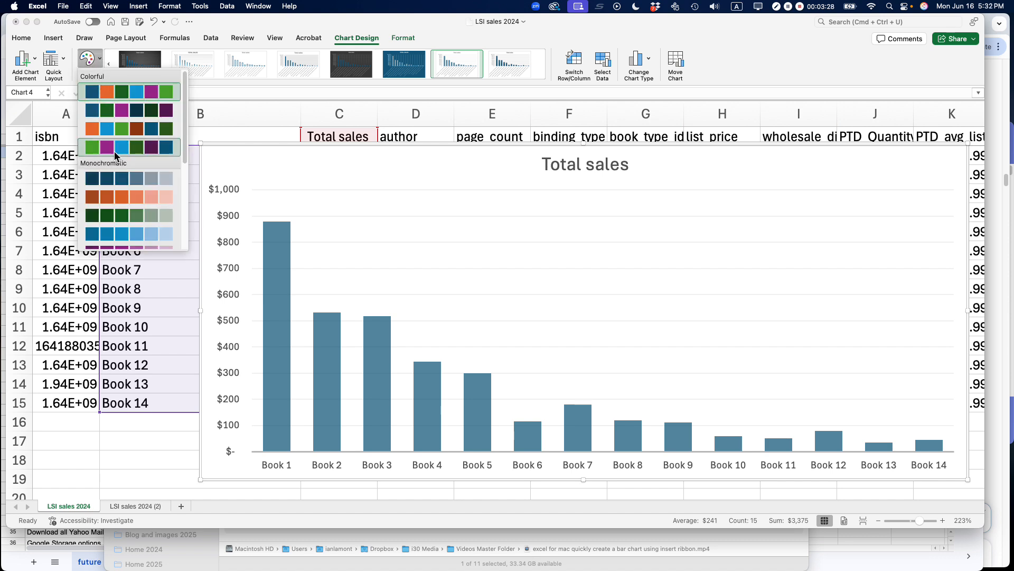
pyautogui.click(102, 199)
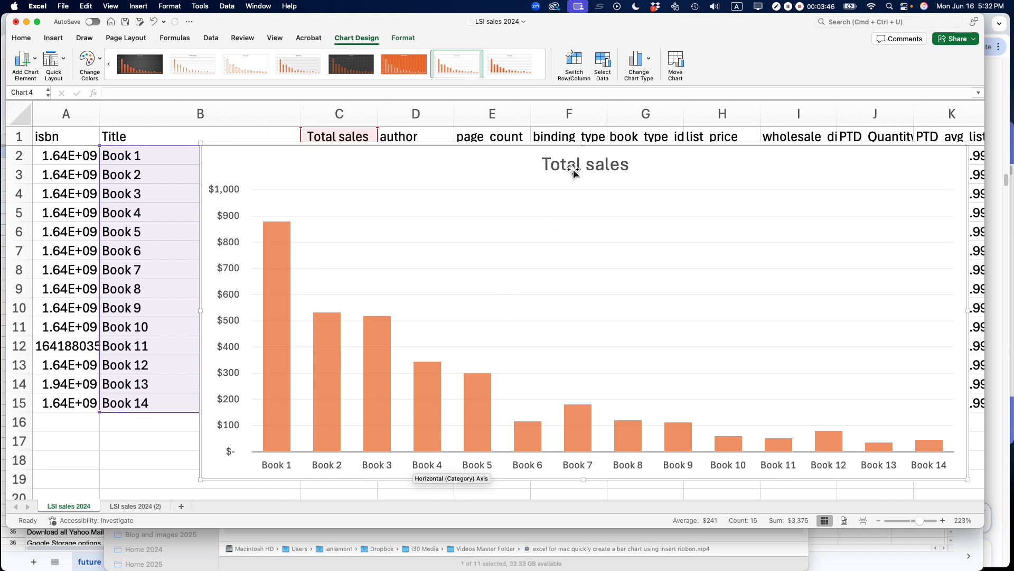
# Move the chart down off the header row and edit its title in place to read "Total sales, 2024 Q3"
pyautogui.moveTo(573, 163); pyautogui.dragTo(471, 148)
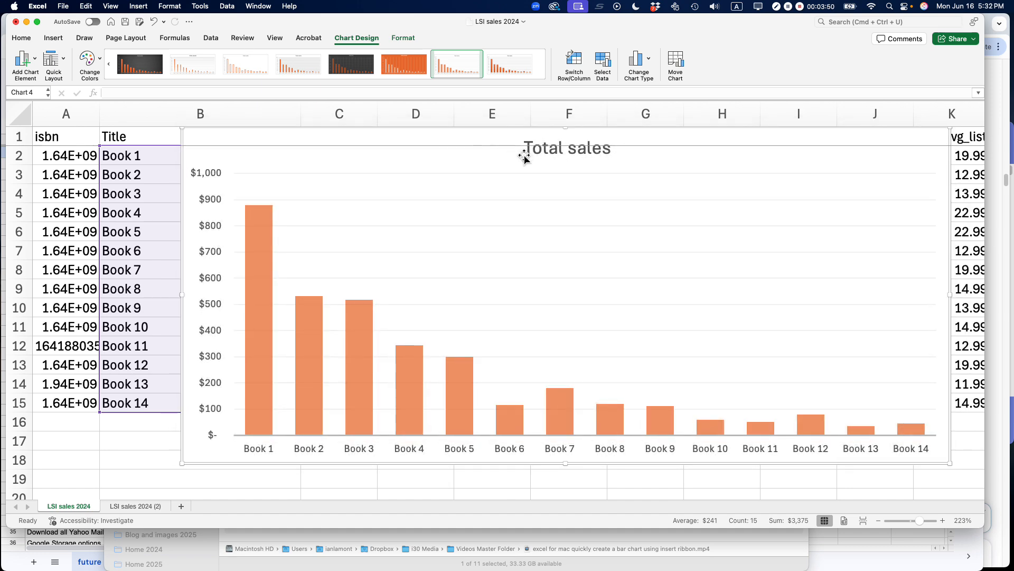
pyautogui.moveTo(385, 143); pyautogui.dragTo(496, 249)
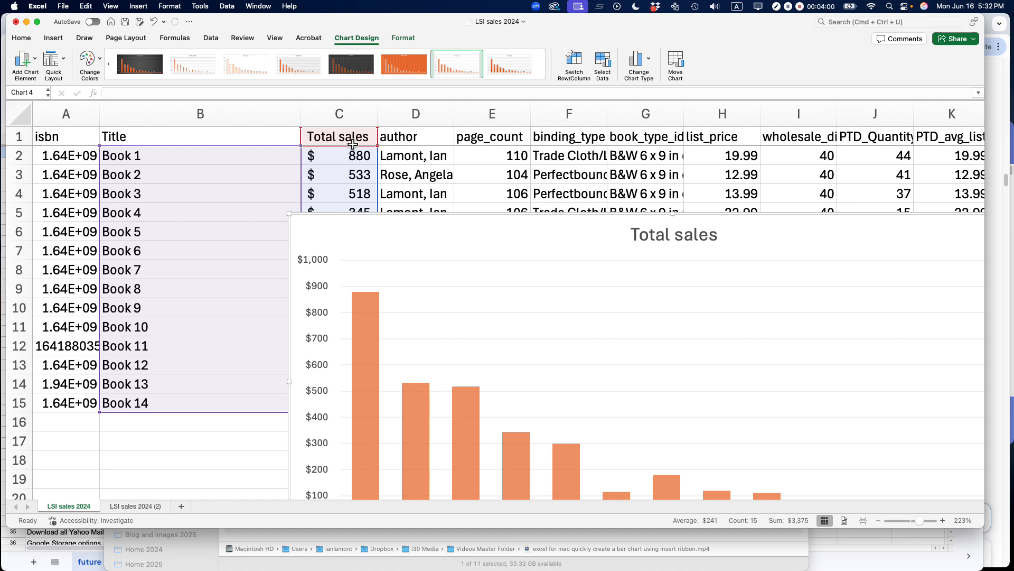
pyautogui.click(698, 237)
pyautogui.doubleClick(698, 236)
pyautogui.click(707, 235)
pyautogui.click(714, 236)
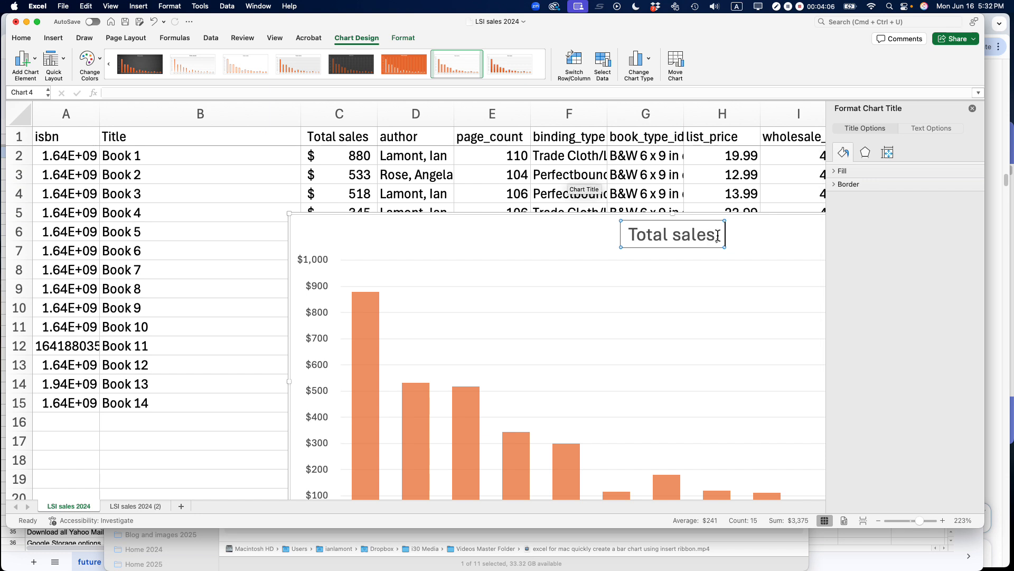
pyautogui.press('BackSpace')
pyautogui.write(', 202')
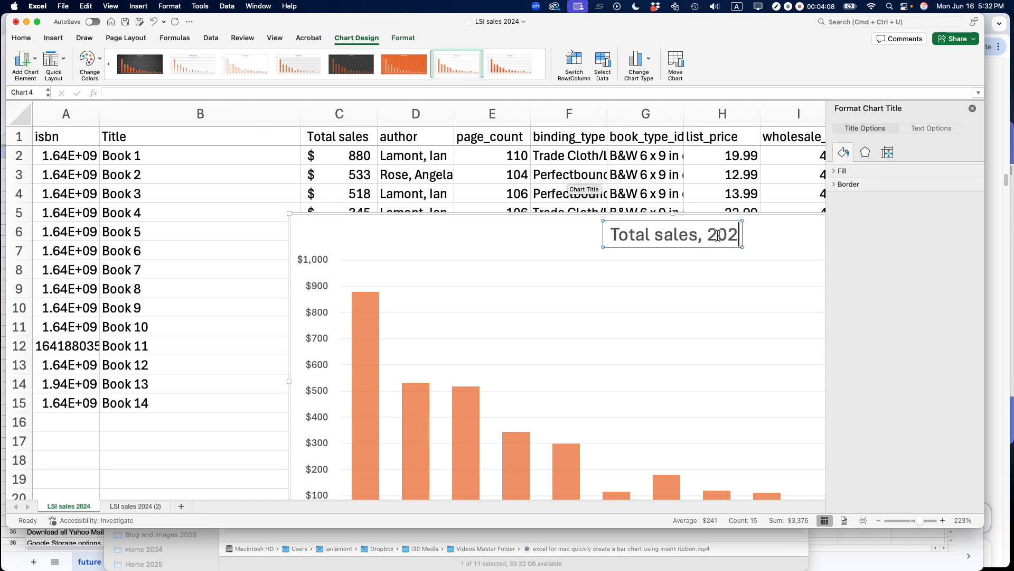
pyautogui.write('4 Q3')
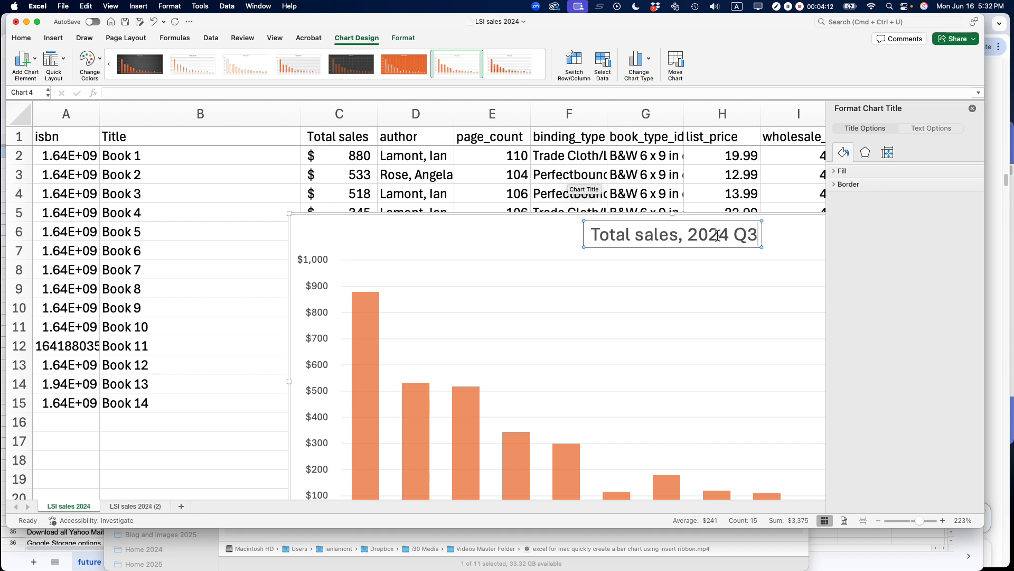
pyautogui.click(528, 249)
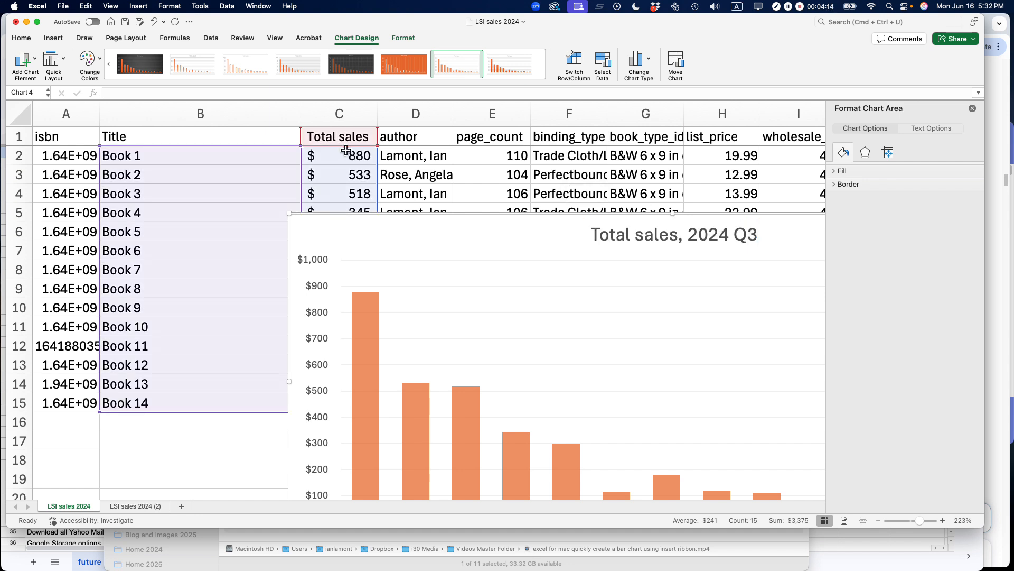
# Undo the in-place chart title edit and the last move of the chart
pyautogui.click(342, 142)
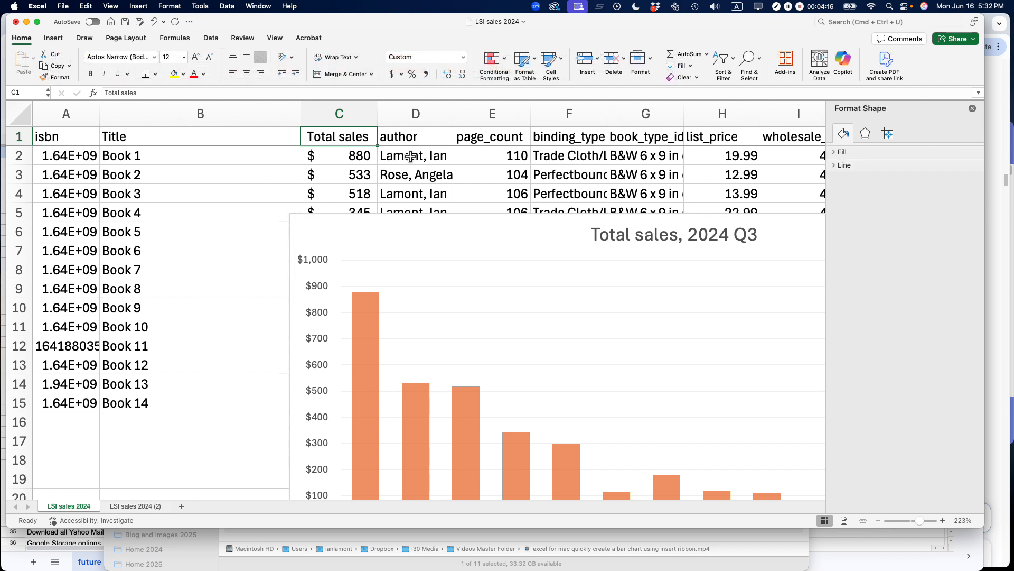
pyautogui.press('super+z')
pyautogui.press('super+z')
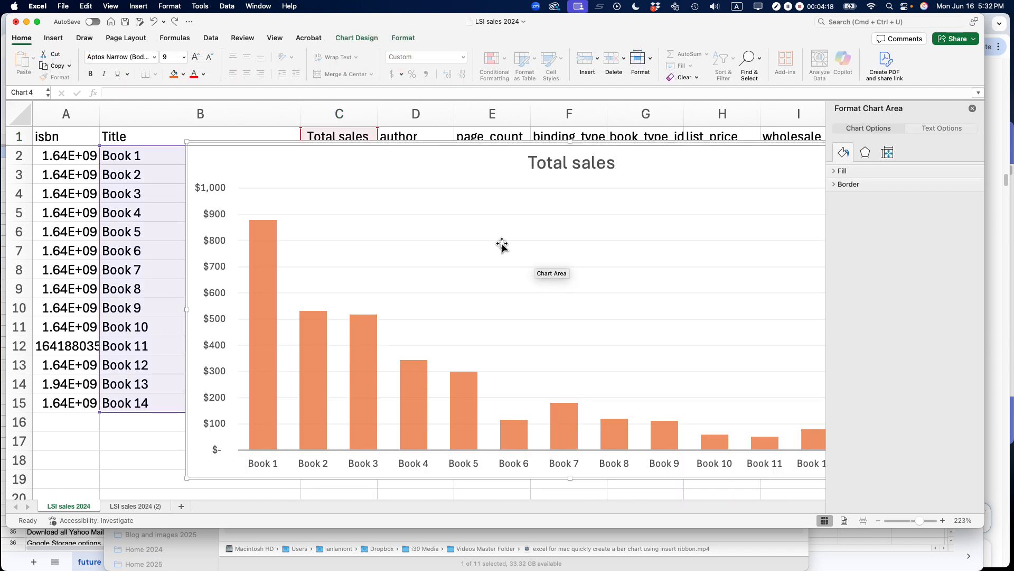
# Move the chart down to uncover the header row and change the header in cell C1 to "Total sales, 2024 Q3"
pyautogui.click(378, 207)
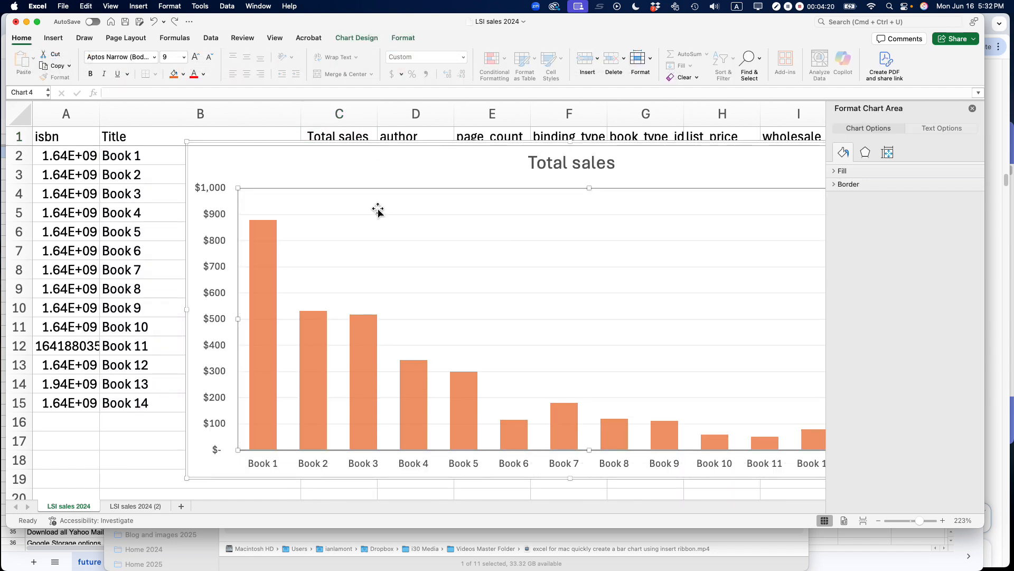
pyautogui.moveTo(378, 208); pyautogui.dragTo(379, 214)
pyautogui.moveTo(369, 175); pyautogui.dragTo(374, 217)
pyautogui.click(349, 143)
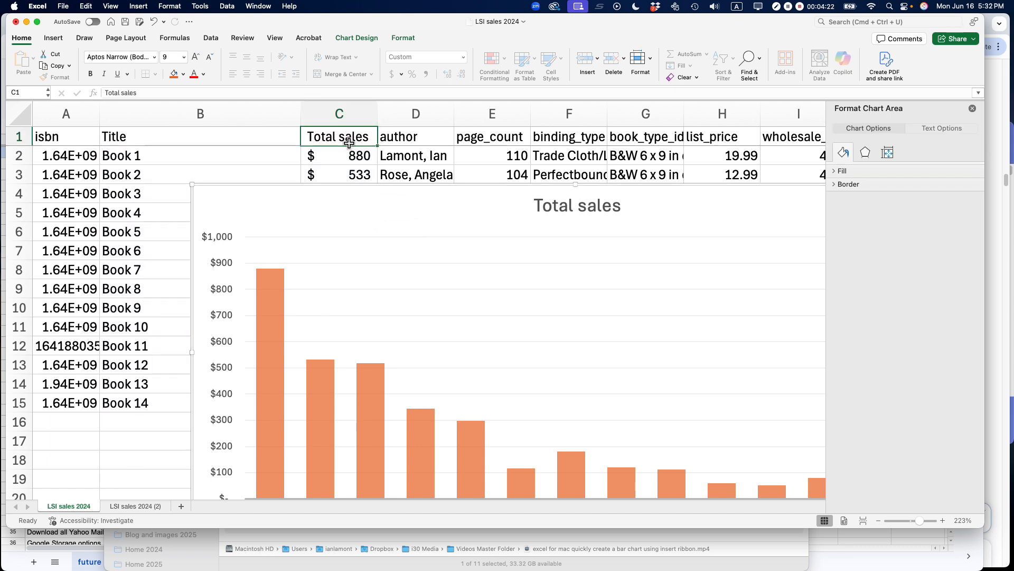
pyautogui.doubleClick(349, 144)
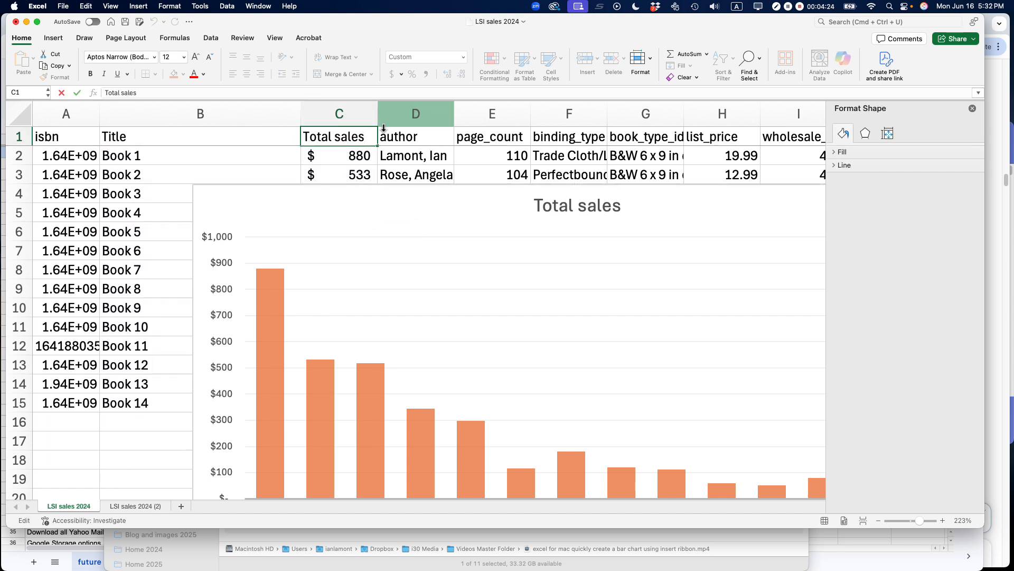
pyautogui.write(', 2024 Q3')
pyautogui.press('Return')
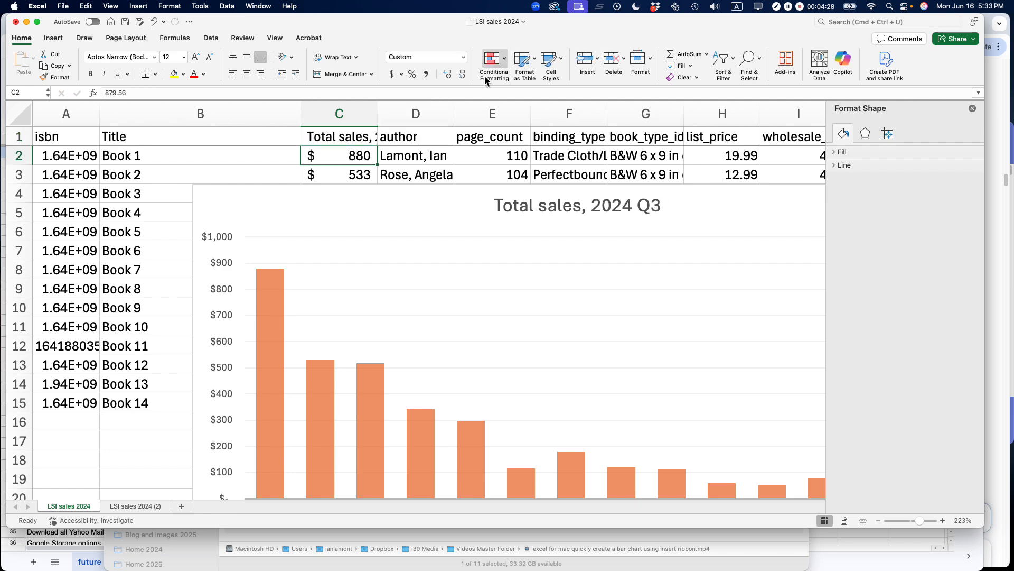
# Close the Format Shape pane, move the chart up to row 1 beside column A, and enlarge it to about column J and row 18
pyautogui.moveTo(443, 225); pyautogui.dragTo(320, 145)
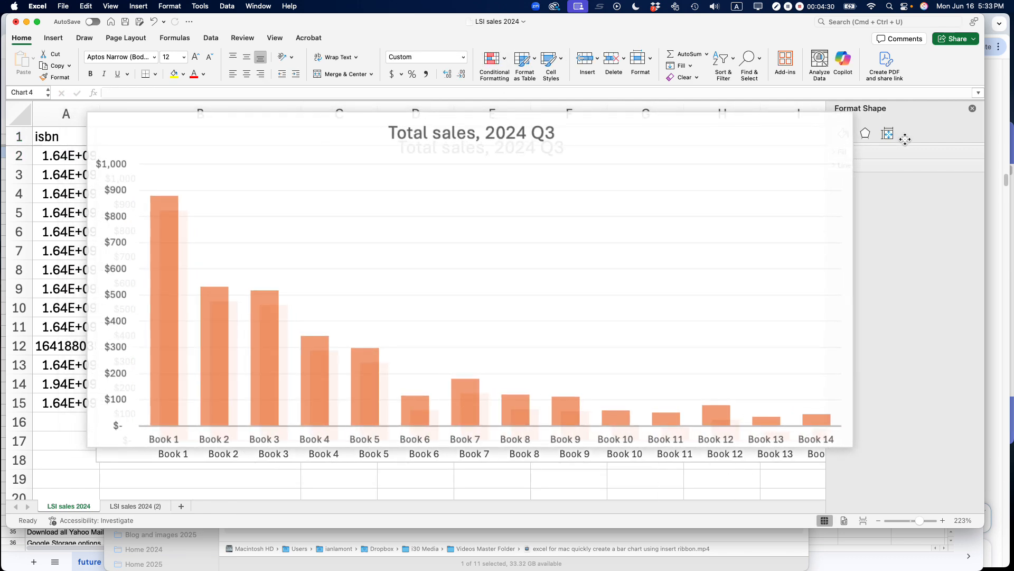
pyautogui.click(972, 109)
pyautogui.moveTo(703, 222); pyautogui.dragTo(607, 160)
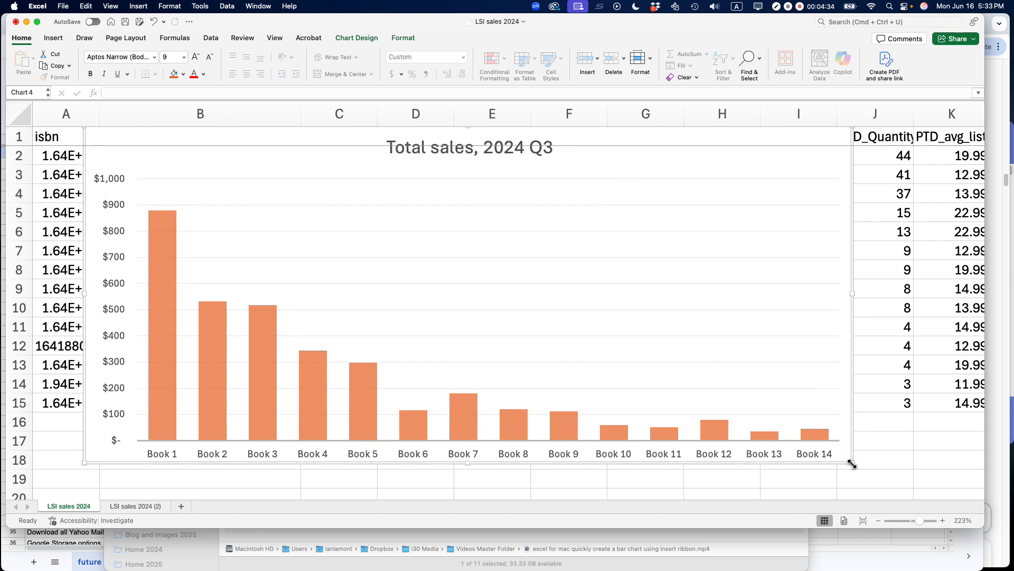
pyautogui.moveTo(852, 461); pyautogui.dragTo(934, 477)
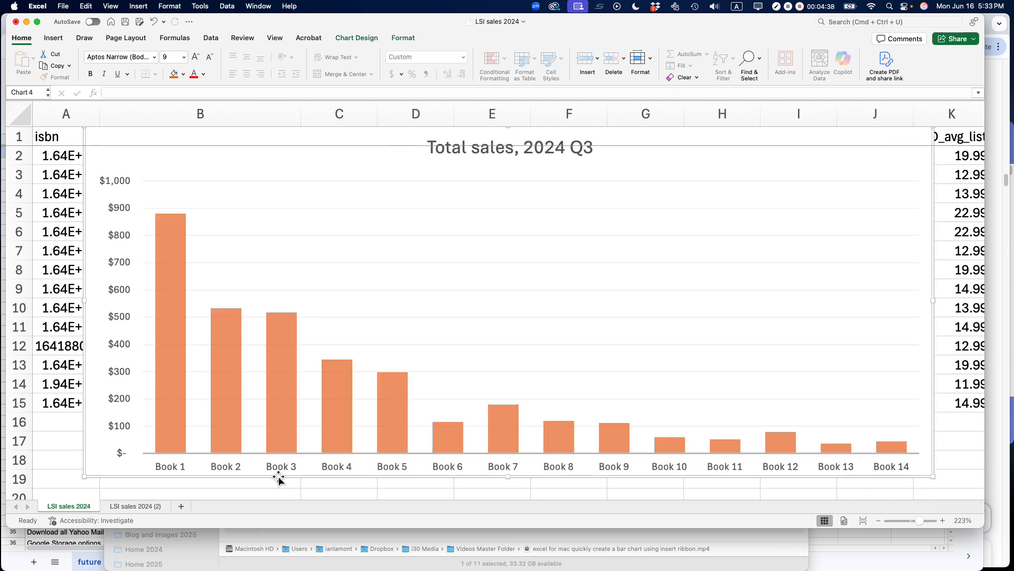
# Change the Total sales column chart to a pie chart
pyautogui.moveTo(219, 408)
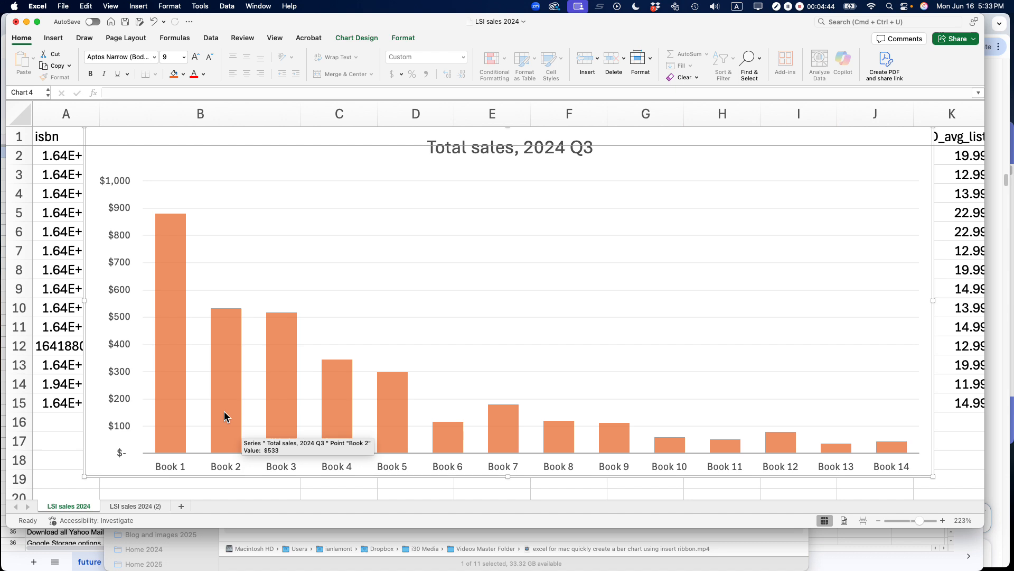
pyautogui.click(285, 183)
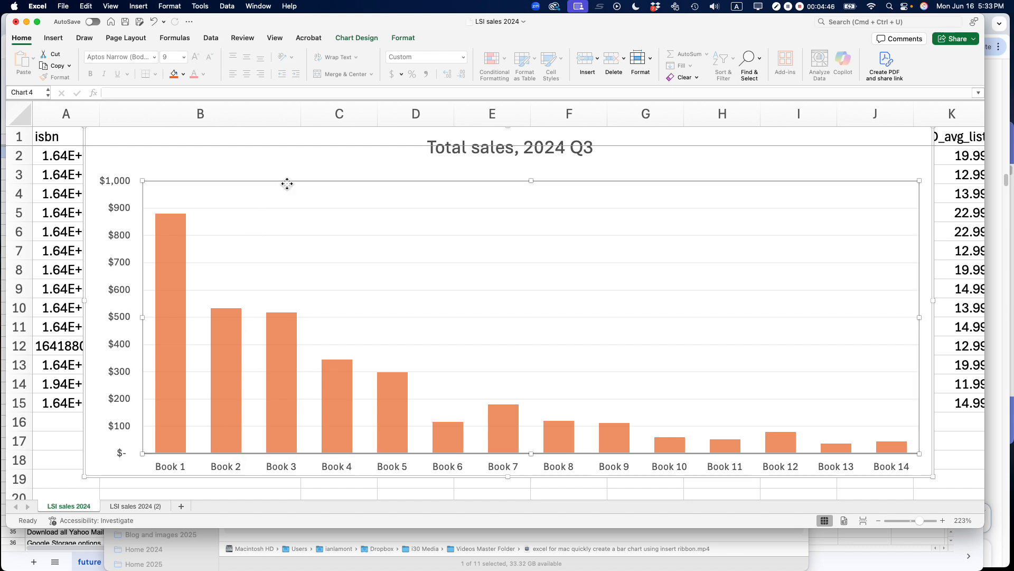
pyautogui.click(207, 163)
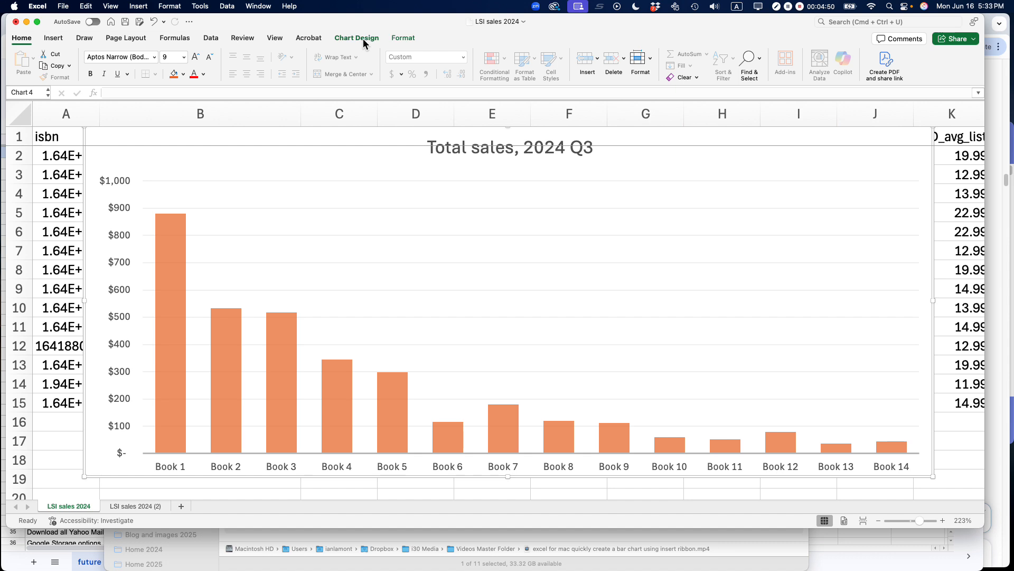
pyautogui.click(344, 38)
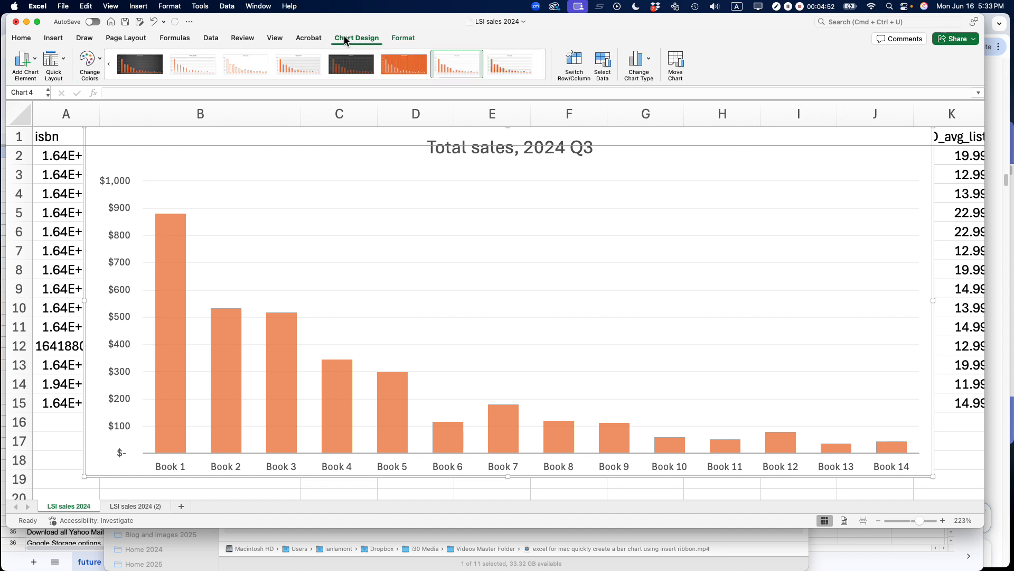
pyautogui.click(650, 60)
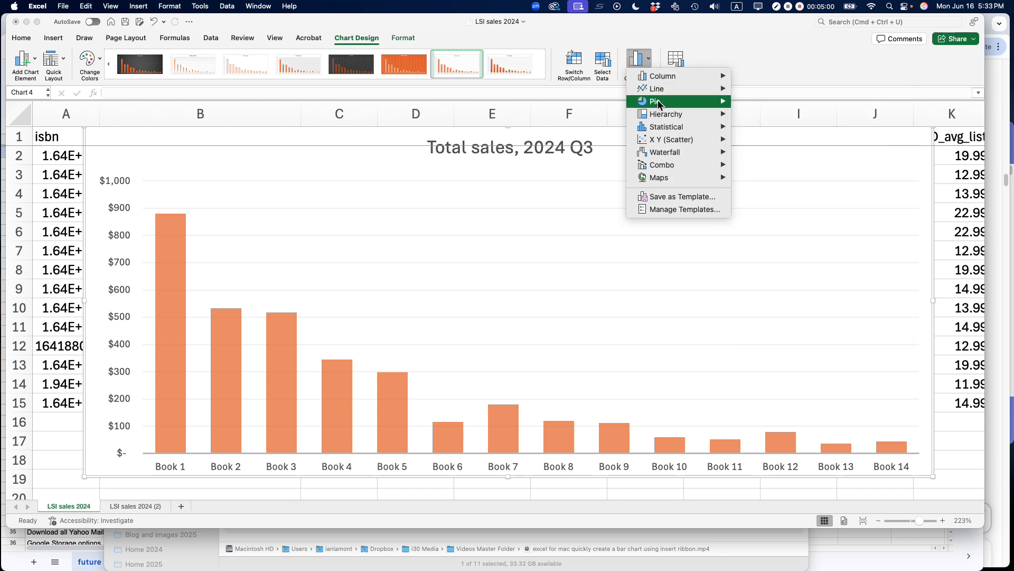
pyautogui.moveTo(658, 101)
pyautogui.click(754, 146)
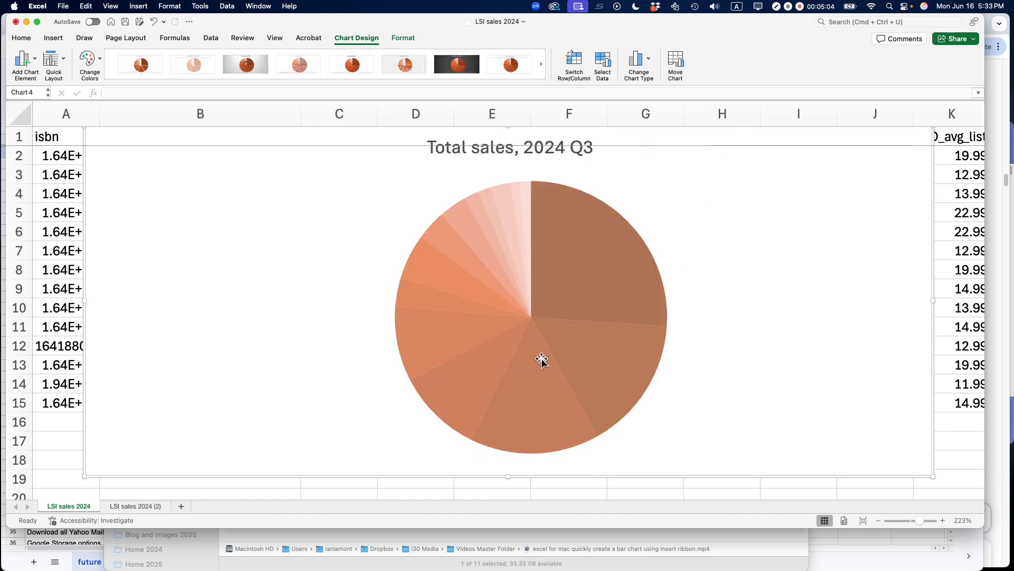
# Select the slices of the pie chart and add data labels showing each book's sales value
pyautogui.click(574, 271)
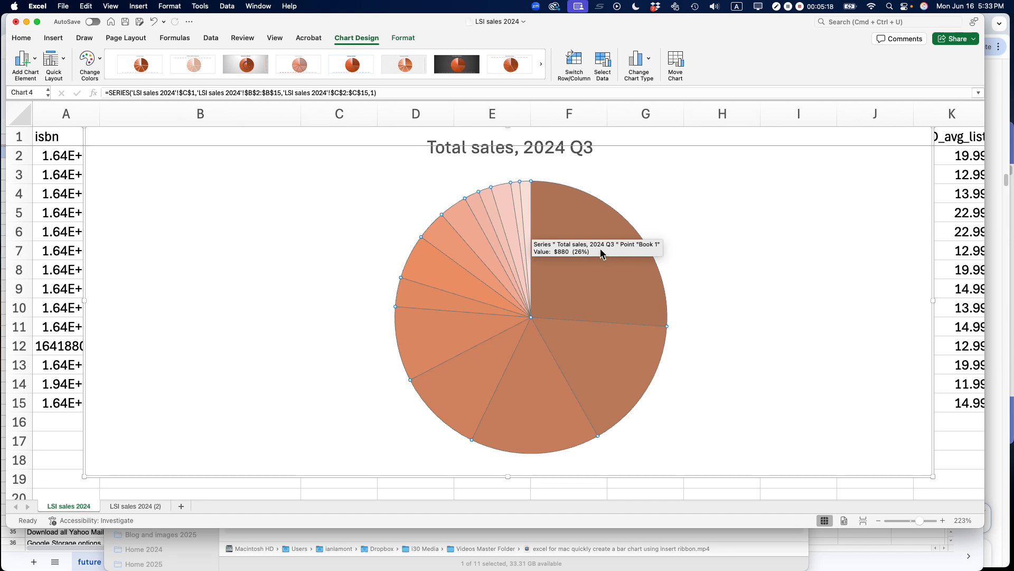
pyautogui.rightClick(594, 279)
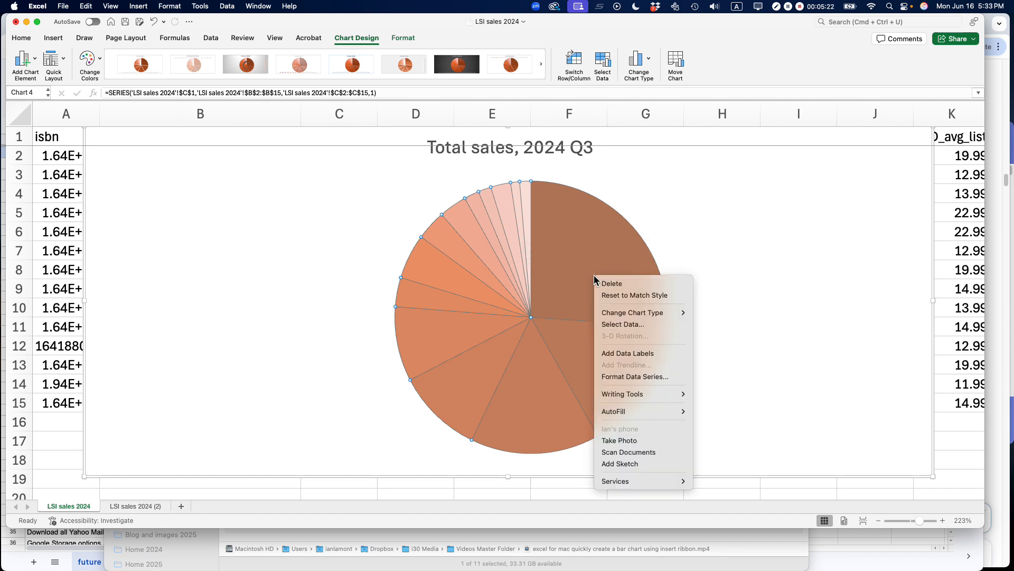
pyautogui.click(628, 355)
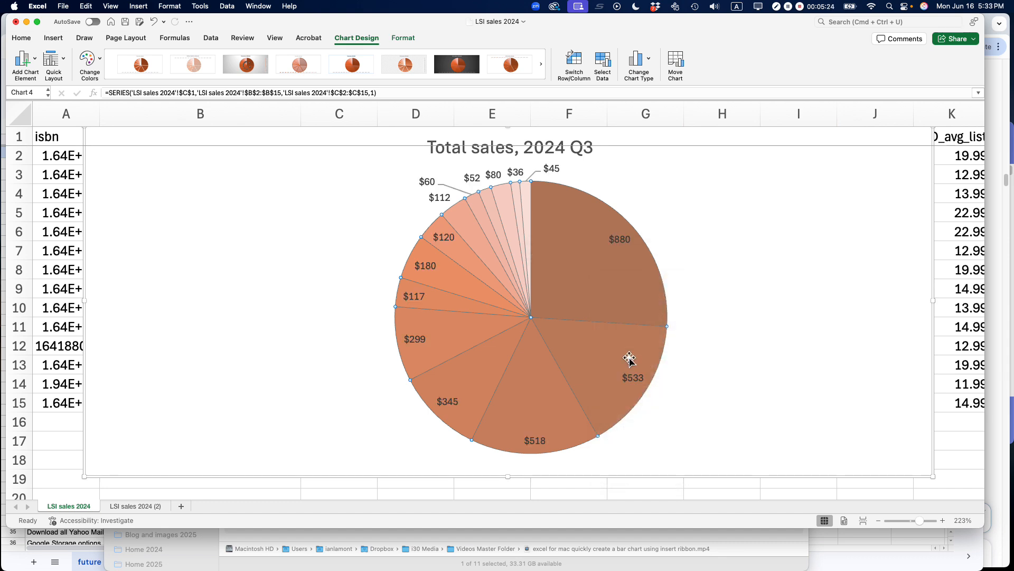
pyautogui.rightClick(597, 284)
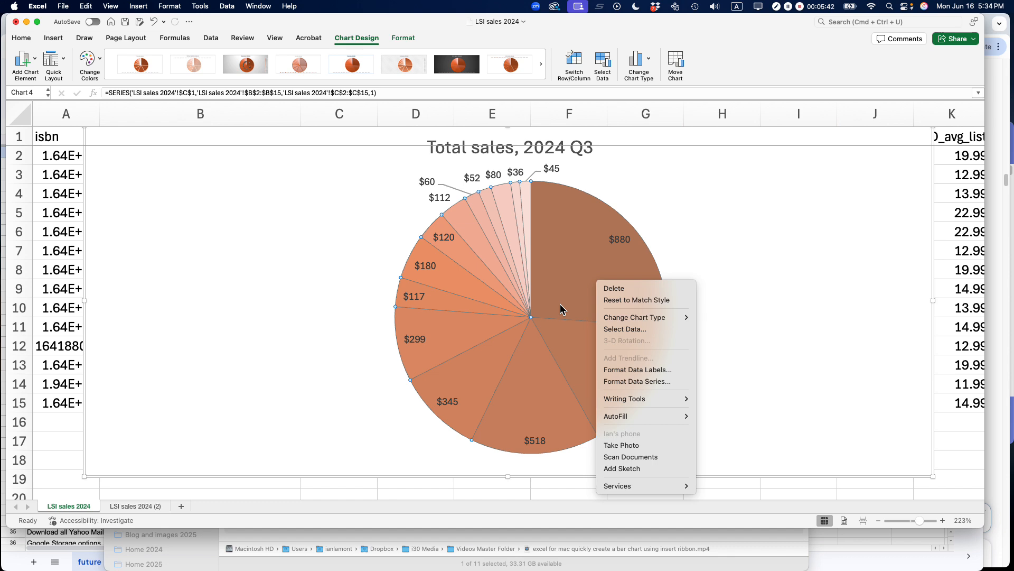
# Change the Total sales pie chart to a line chart
pyautogui.click(652, 61)
pyautogui.click(653, 61)
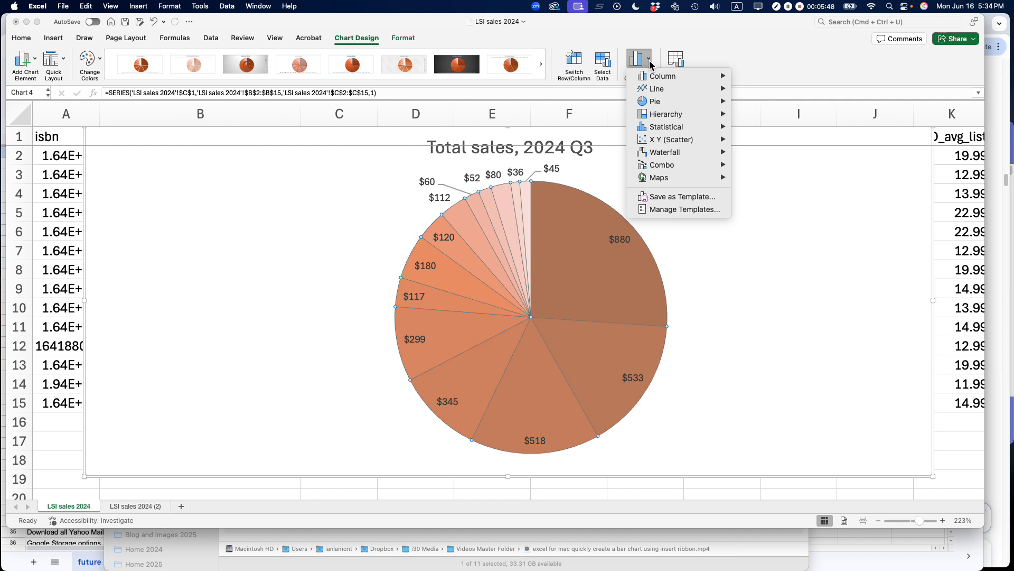
pyautogui.moveTo(657, 88)
pyautogui.click(766, 126)
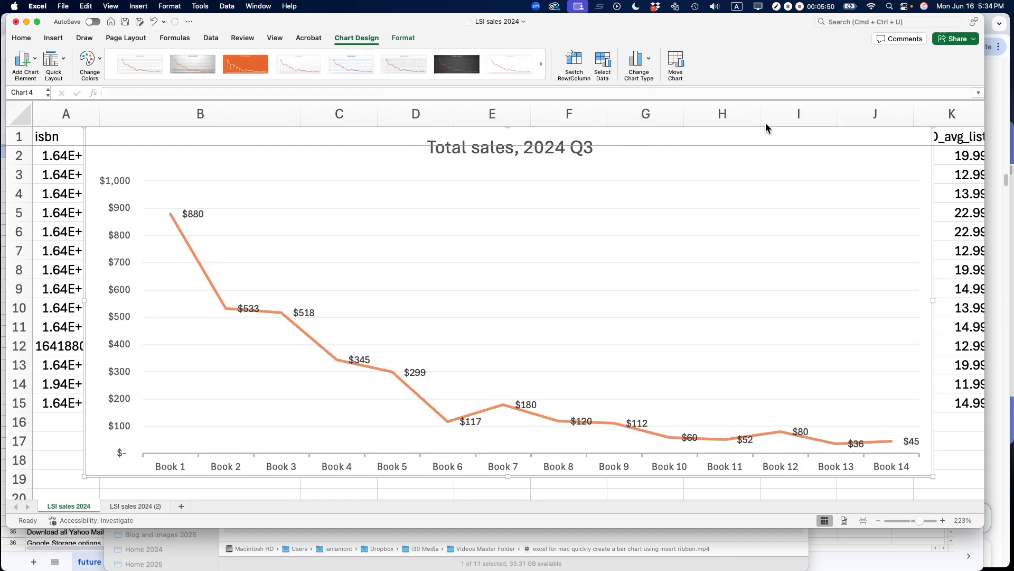